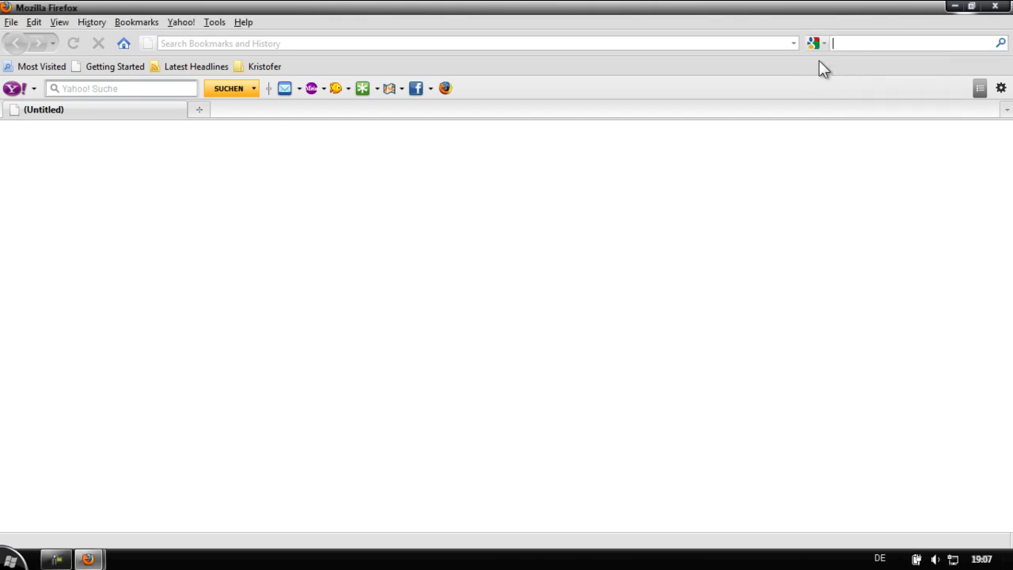
# Step: Minimize Firefox and refresh the desktop with Aktualisieren
pyautogui.click(954, 7)
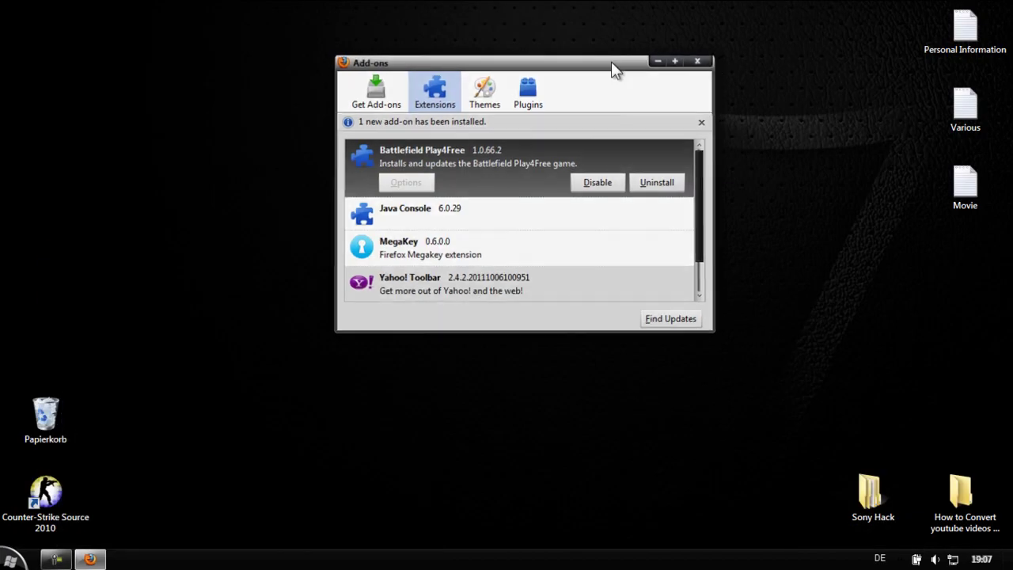
pyautogui.rightClick(497, 57)
pyautogui.click(537, 93)
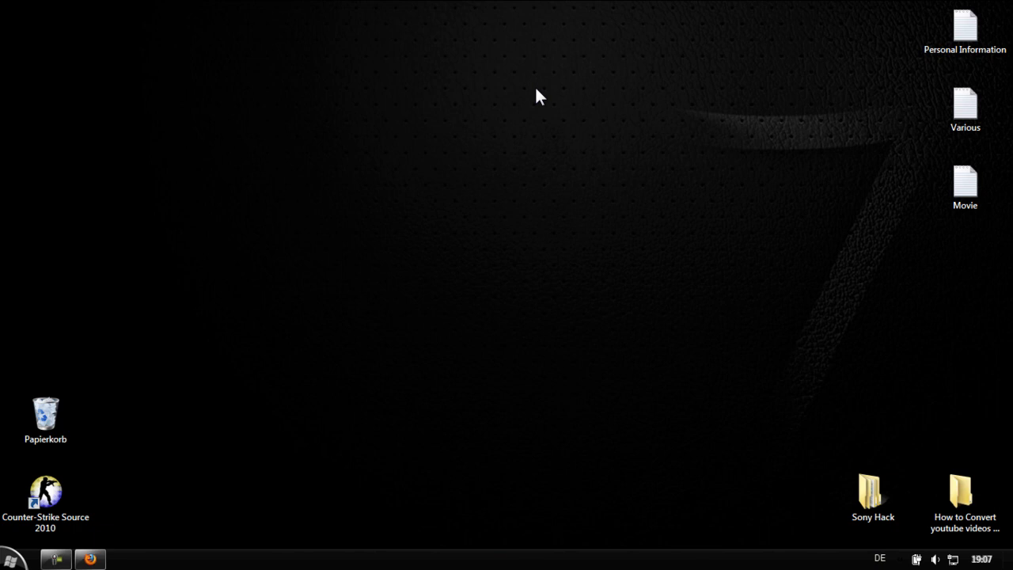
# Step: Refresh the desktop once more and restore Firefox from the taskbar
pyautogui.click(11, 559)
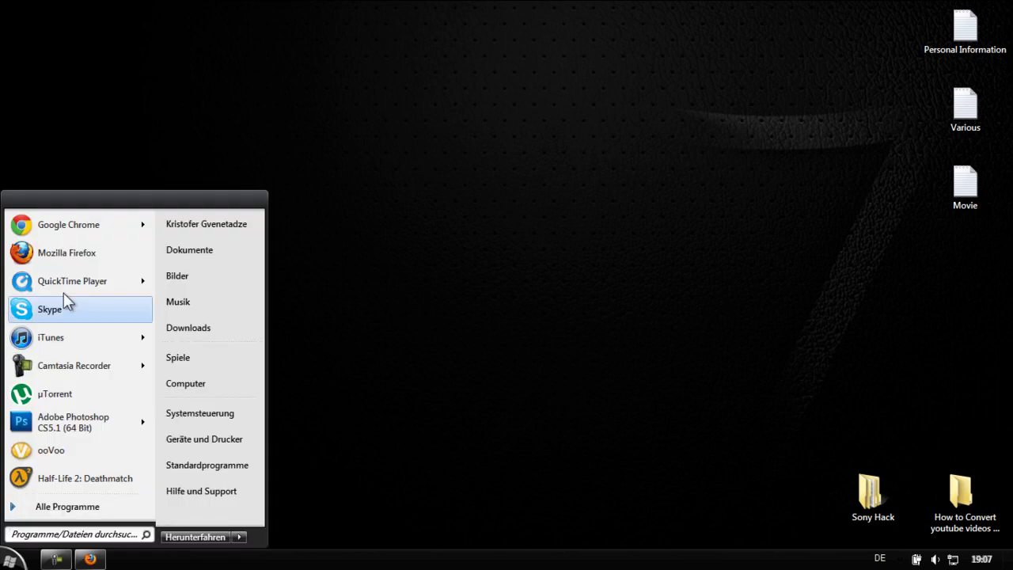
pyautogui.click(288, 221)
pyautogui.rightClick(289, 221)
pyautogui.click(310, 254)
pyautogui.click(14, 560)
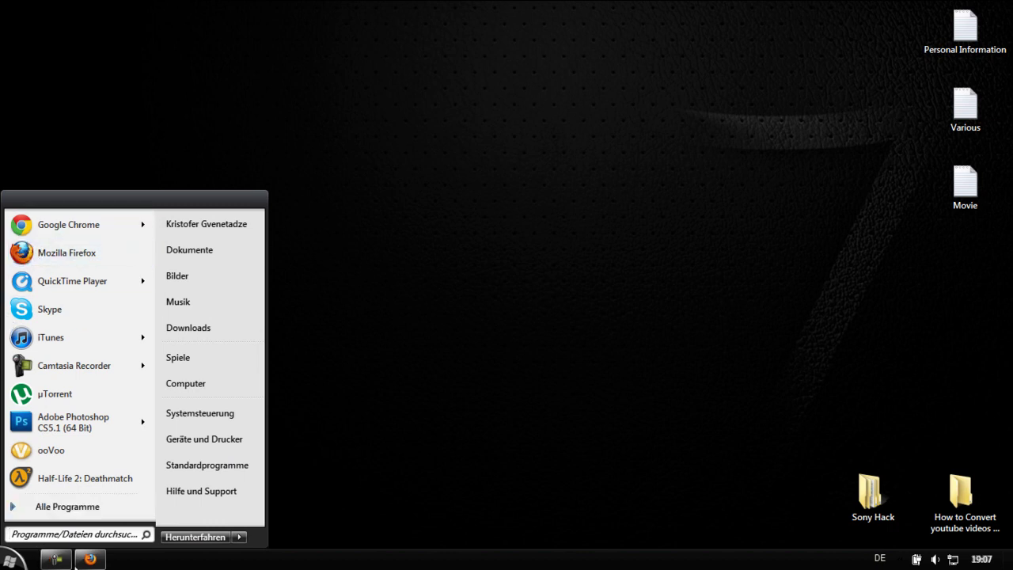
pyautogui.click(86, 562)
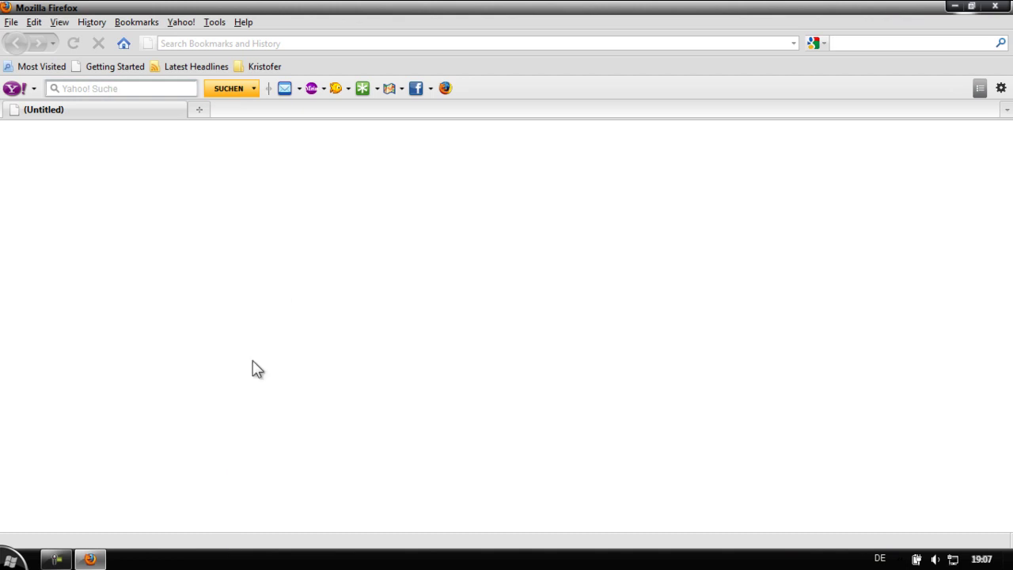
pyautogui.click(75, 88)
pyautogui.click(845, 44)
pyautogui.click(169, 92)
pyautogui.click(10, 26)
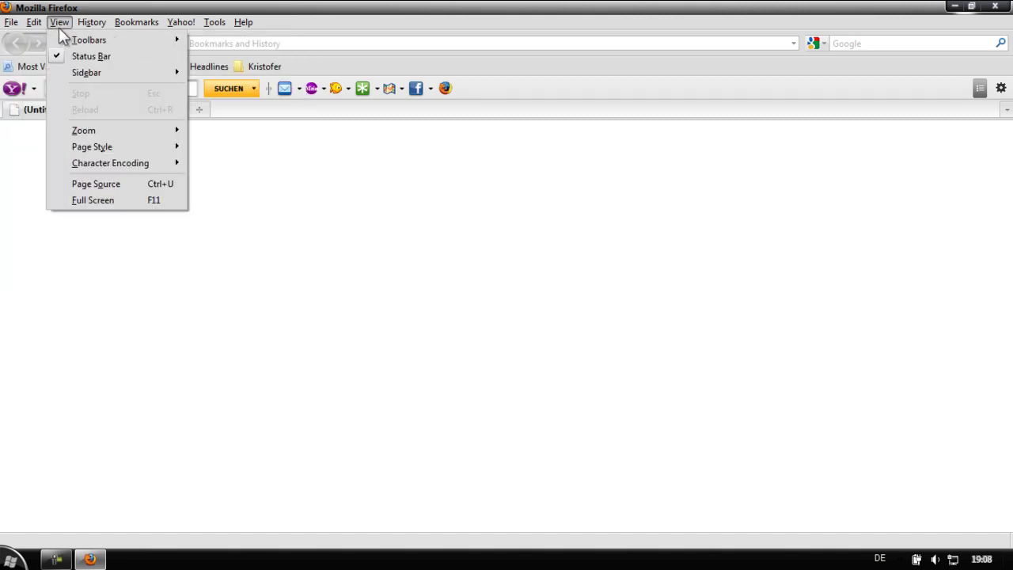
# Step: Leave the View menu unchanged and bring up the menu bar's toolbar context menu
pyautogui.moveTo(61, 37)
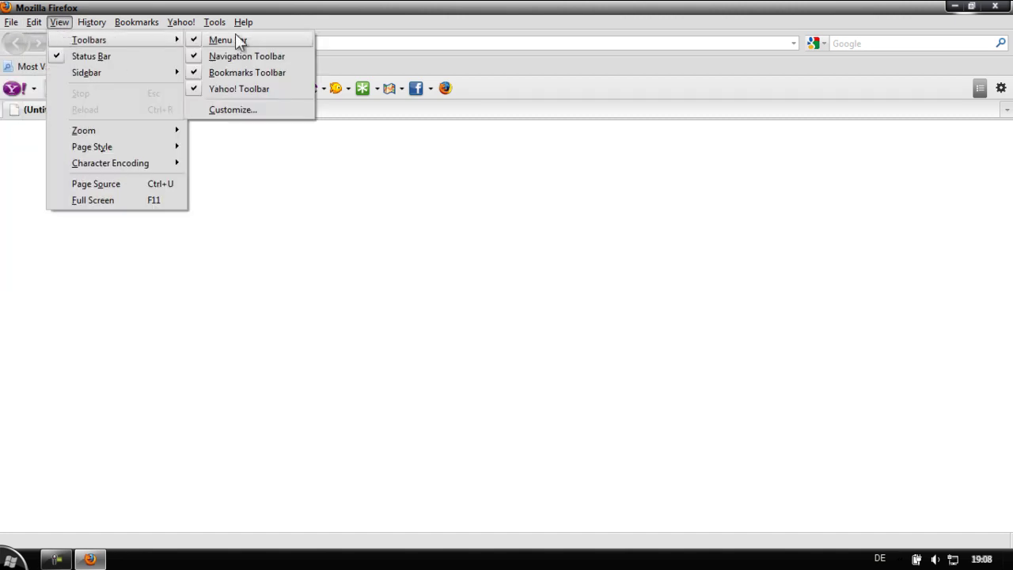
pyautogui.click(279, 27)
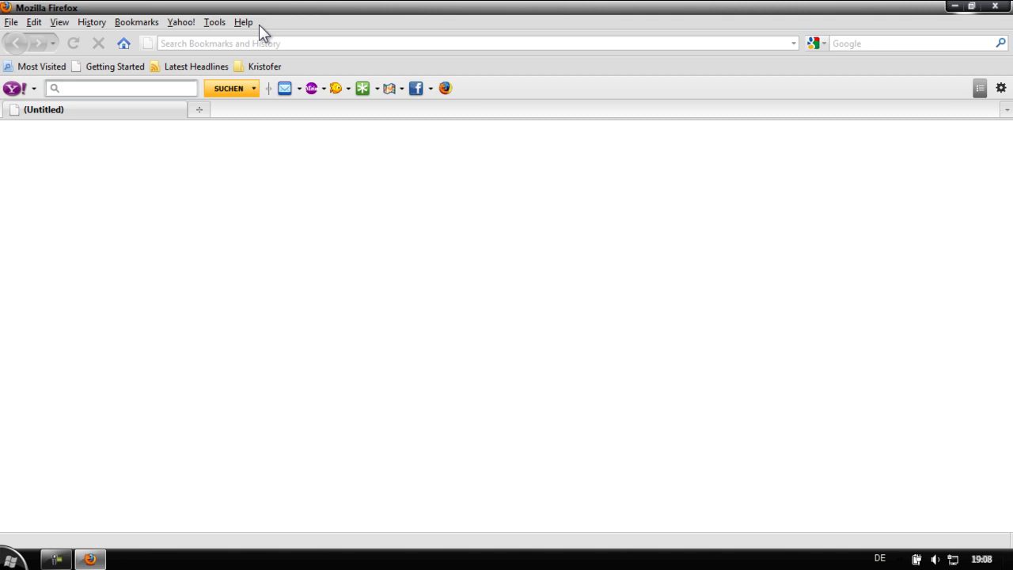
pyautogui.rightClick(259, 24)
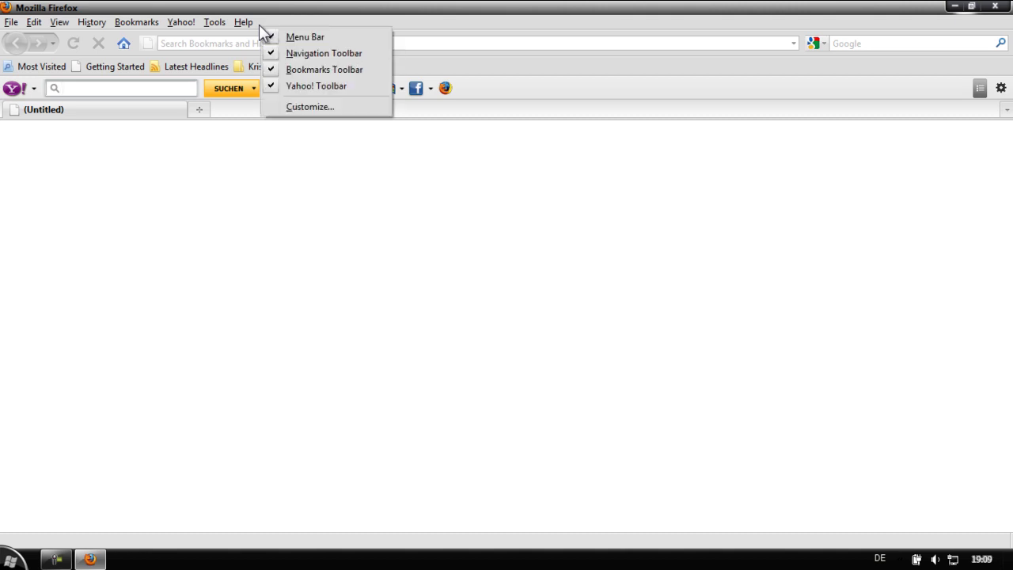
# Step: Uncheck Yahoo! Toolbar and Bookmarks Toolbar in the menu bar's context menu
pyautogui.click(290, 85)
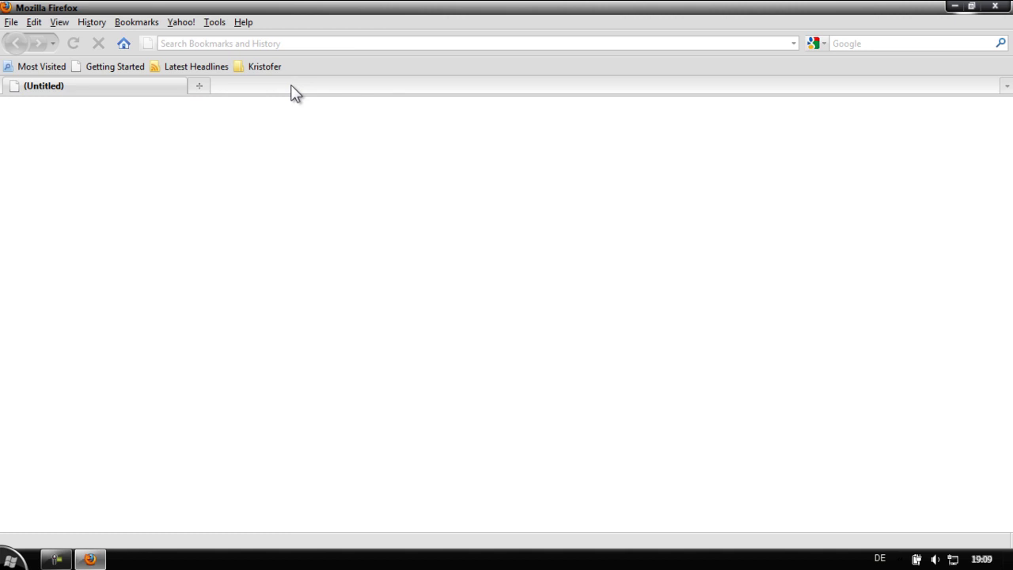
pyautogui.rightClick(306, 32)
pyautogui.click(336, 71)
pyautogui.rightClick(294, 23)
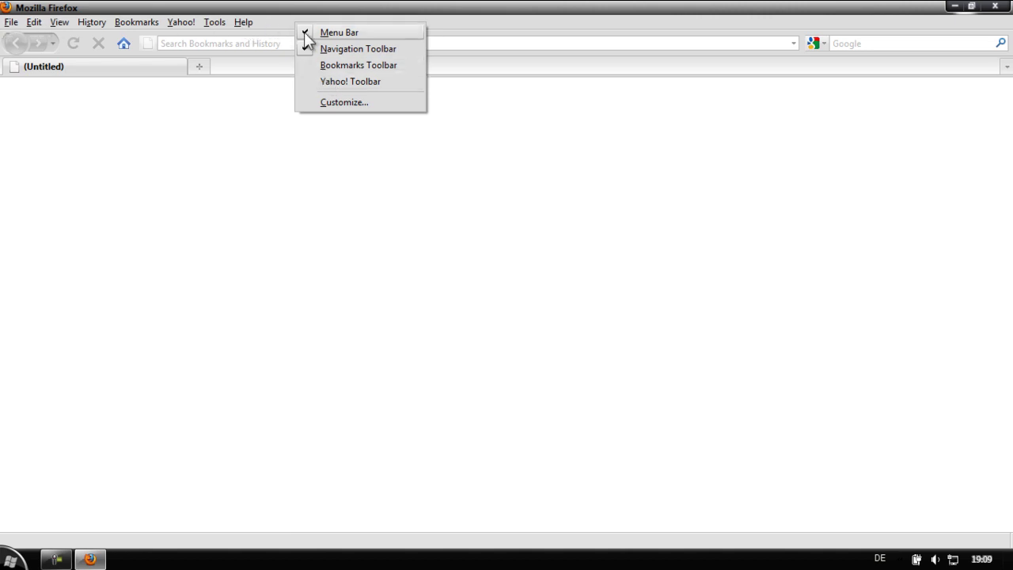
pyautogui.click(306, 80)
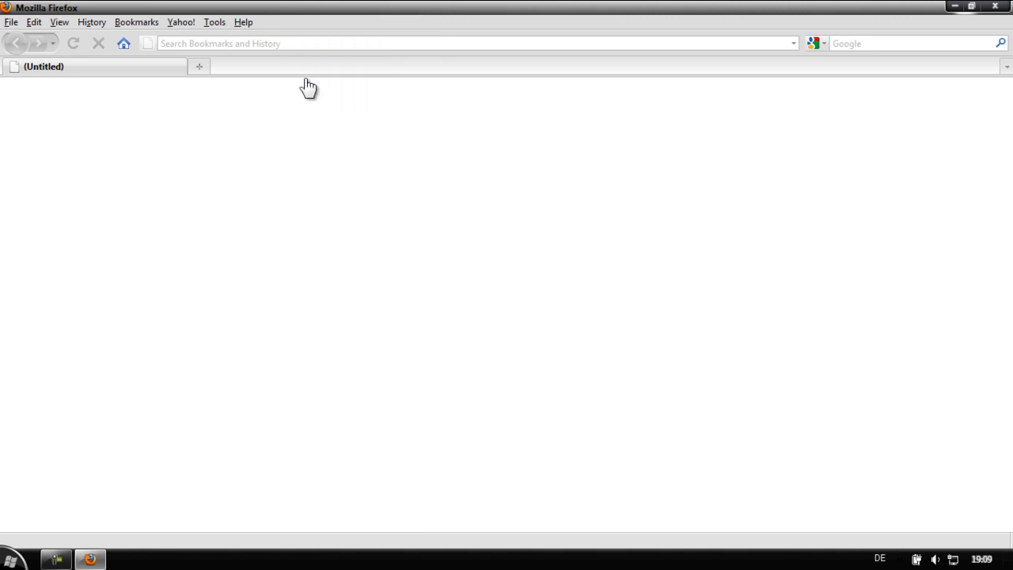
pyautogui.rightClick(387, 30)
pyautogui.click(446, 88)
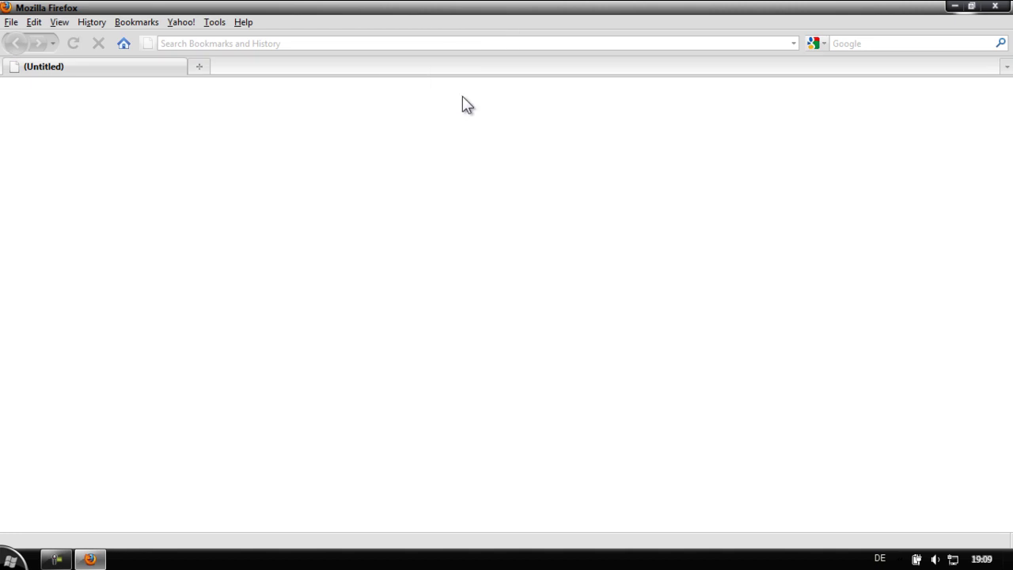
# Step: Open the Add-ons manager from the Tools menu and reposition its window
pyautogui.click(222, 23)
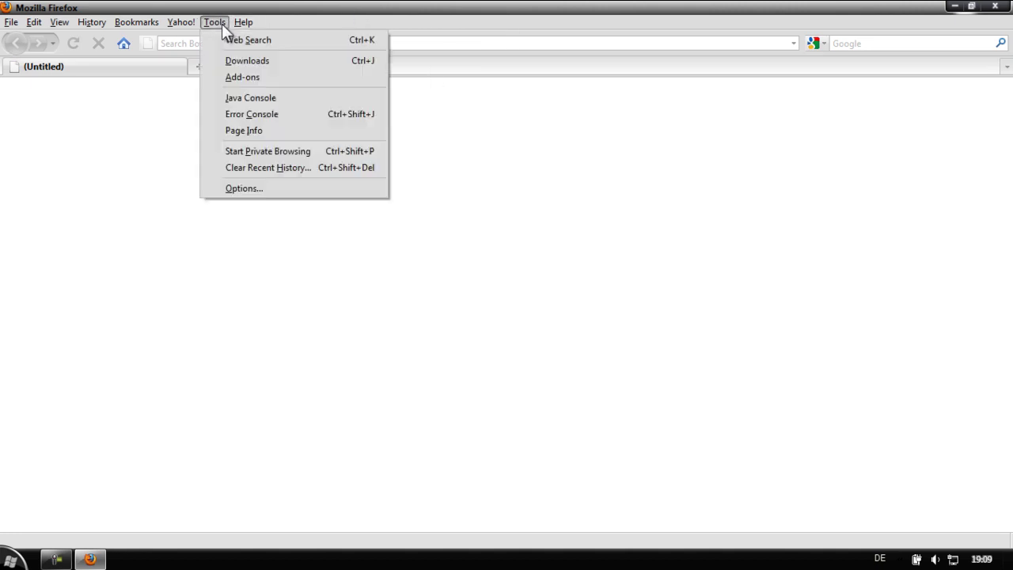
pyautogui.click(229, 79)
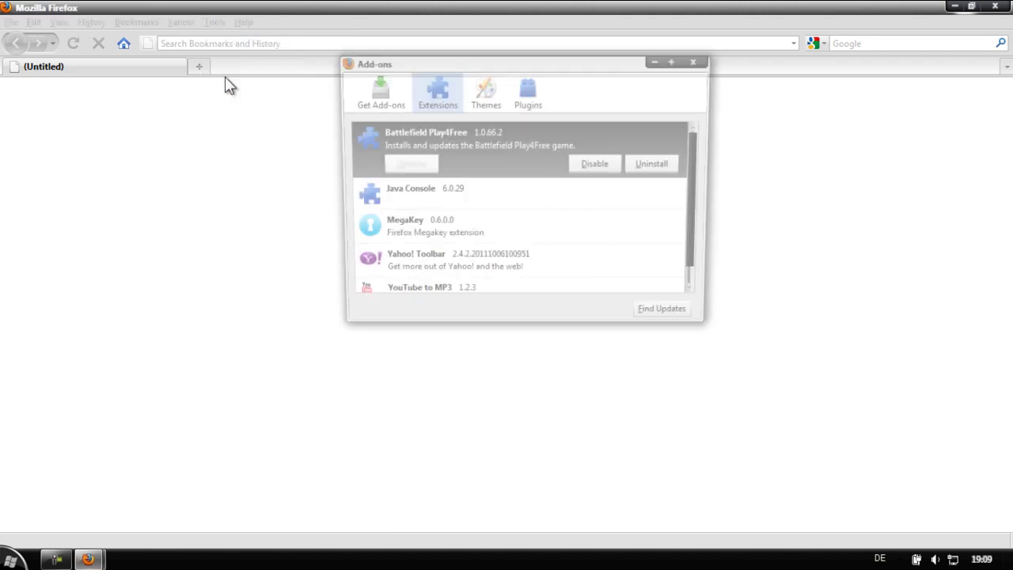
pyautogui.moveTo(398, 63); pyautogui.dragTo(323, 88)
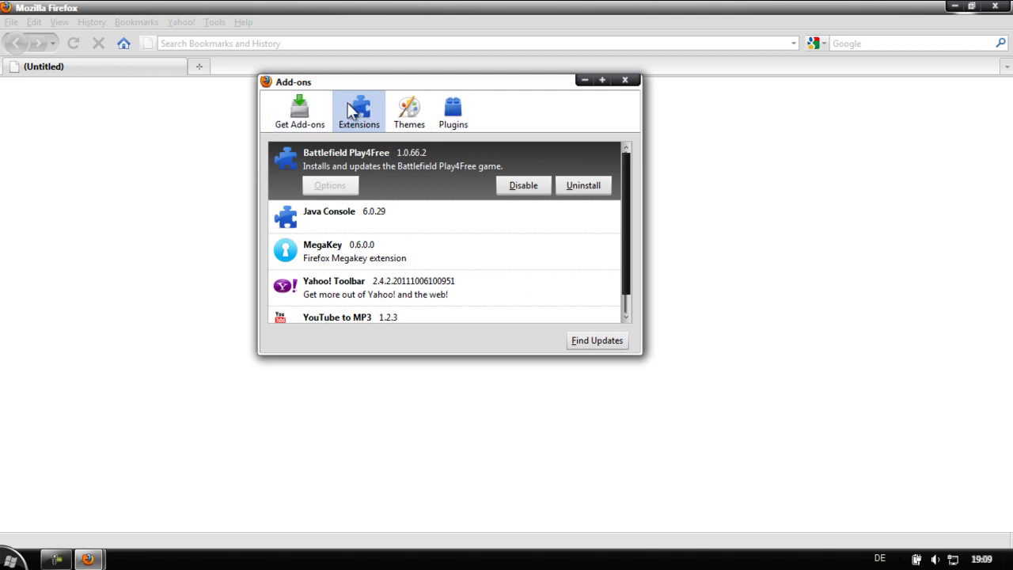
# Step: Expand the Yahoo! Toolbar extension entry, then close the Add-ons window
pyautogui.moveTo(624, 166); pyautogui.dragTo(651, 253)
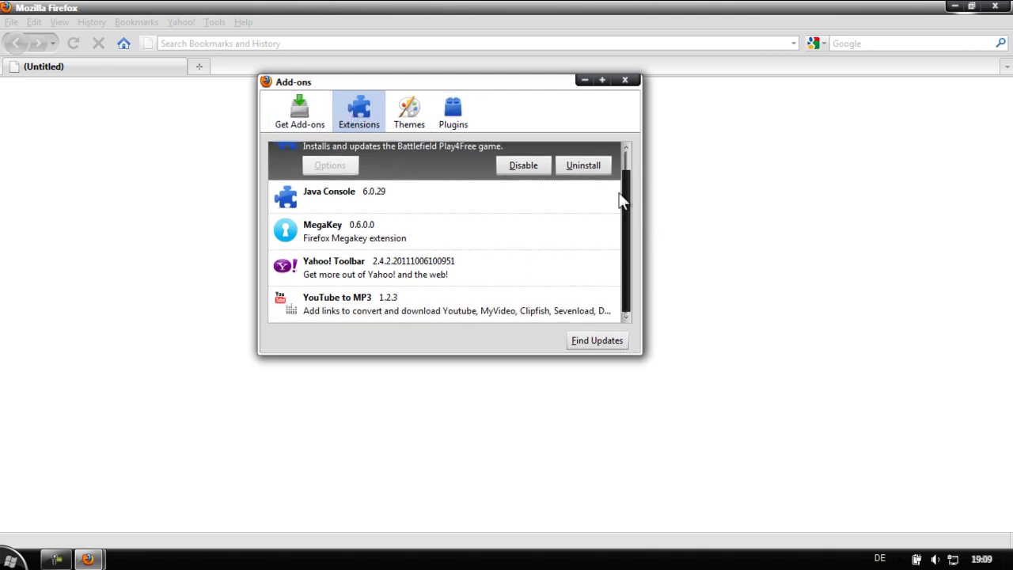
pyautogui.moveTo(619, 198); pyautogui.dragTo(593, 102)
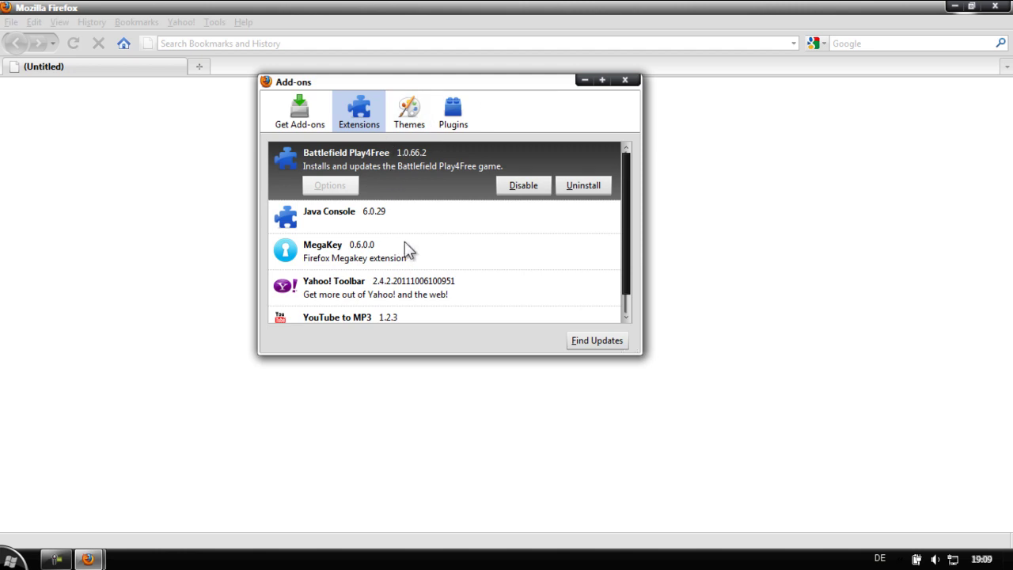
pyautogui.scroll(-1, 442, 238)
pyautogui.click(331, 265)
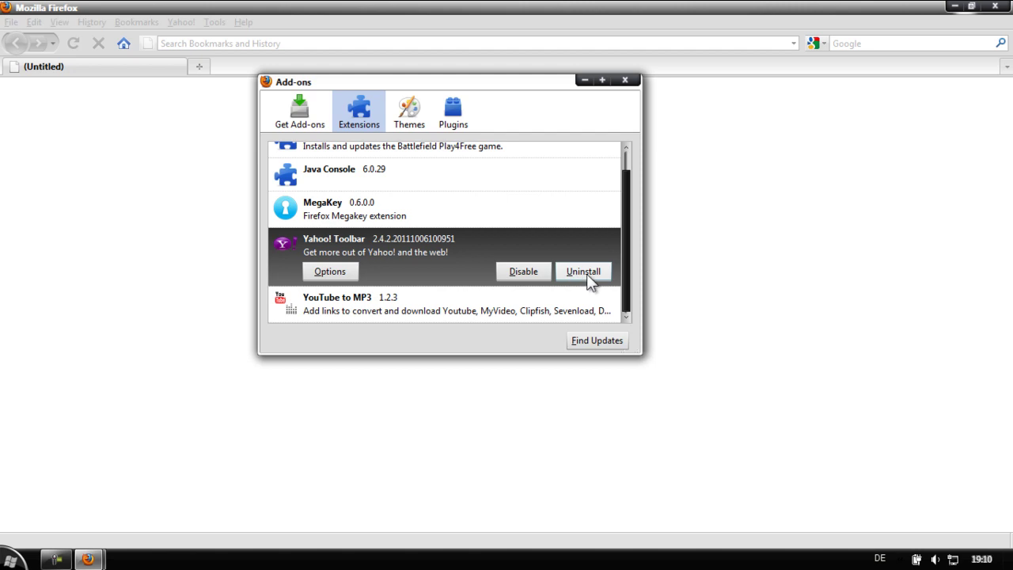
pyautogui.click(624, 81)
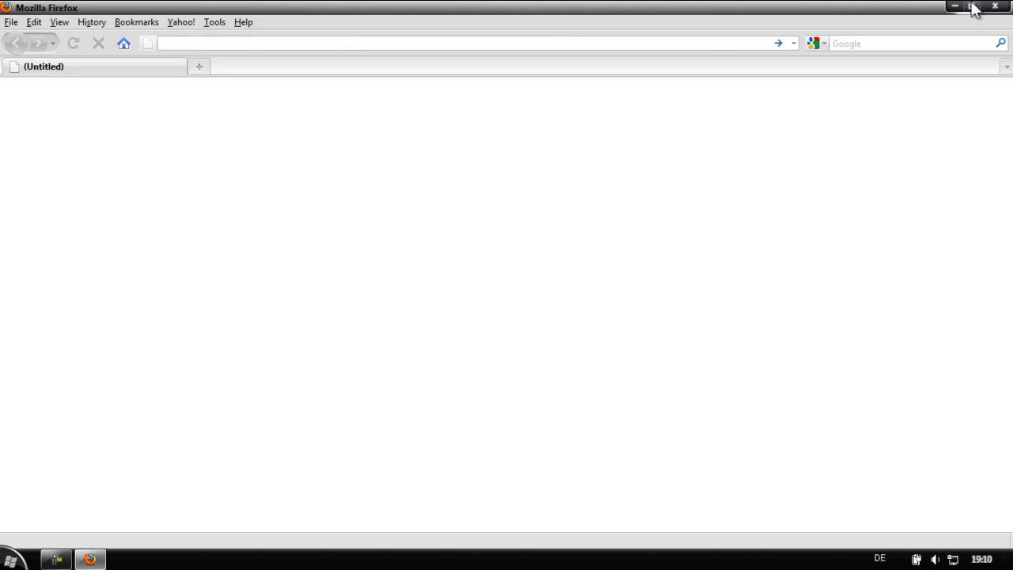
# Step: Close Firefox, refresh the desktop with Aktualisieren, and launch Google Chrome from the Start menu
pyautogui.click(995, 7)
pyautogui.rightClick(670, 36)
pyautogui.click(718, 63)
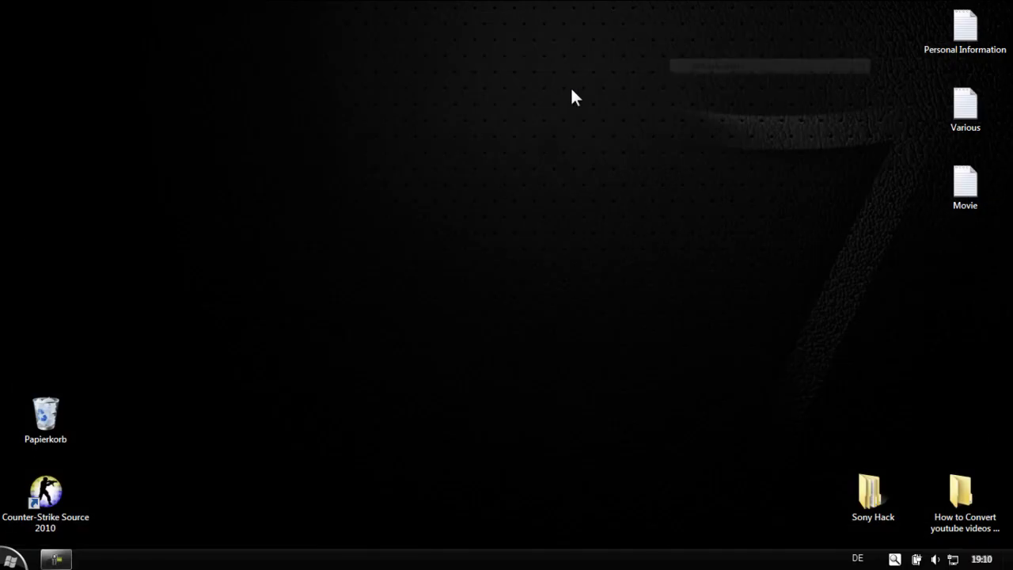
pyautogui.click(11, 558)
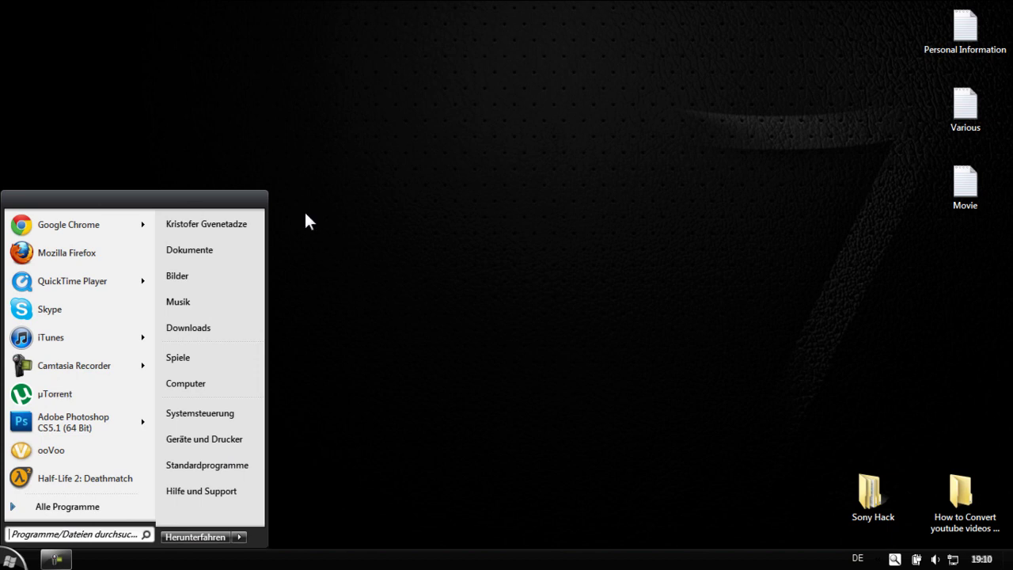
pyautogui.click(91, 234)
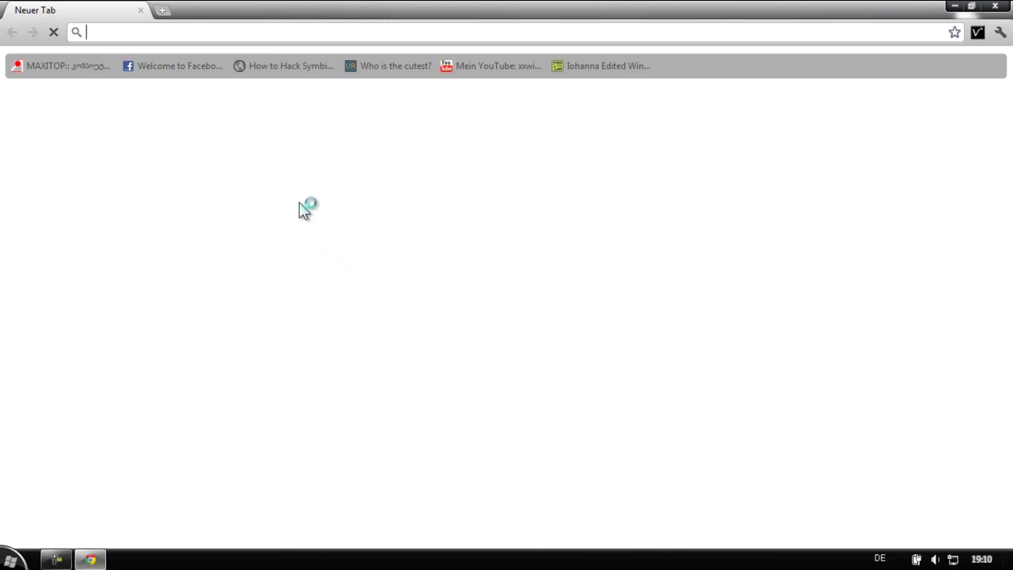
# Step: Set Chrome as the default browser, then bring up the wrench menu's Tools submenu
pyautogui.click(484, 57)
pyautogui.rightClick(710, 52)
pyautogui.click(683, 55)
pyautogui.rightClick(683, 47)
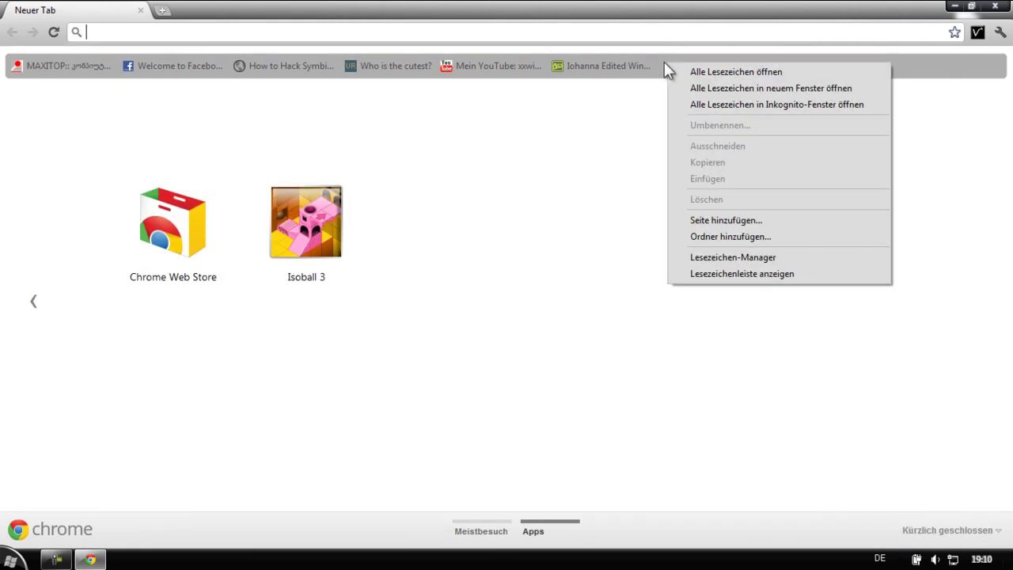
pyautogui.rightClick(598, 17)
pyautogui.click(158, 34)
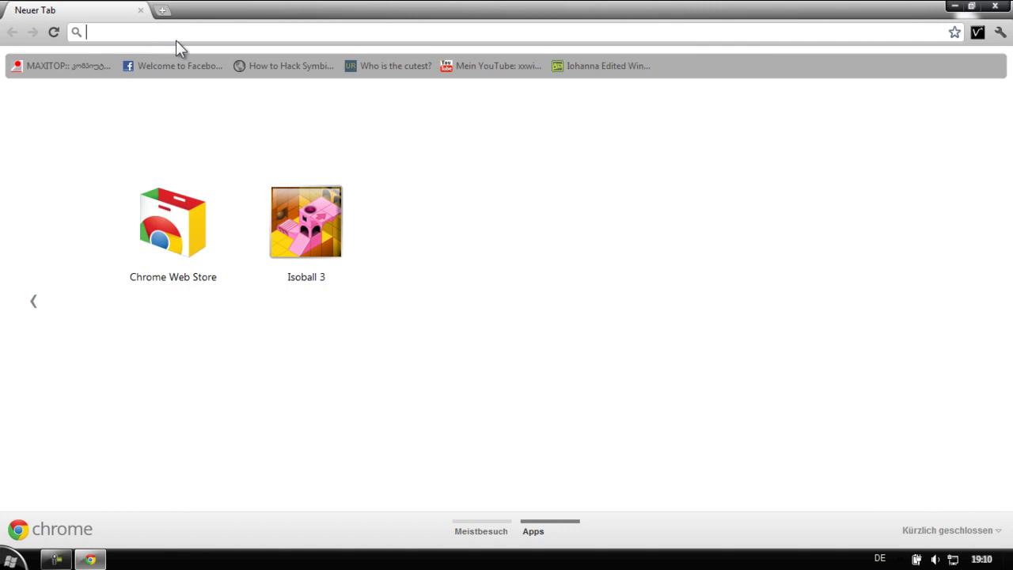
pyautogui.click(1000, 31)
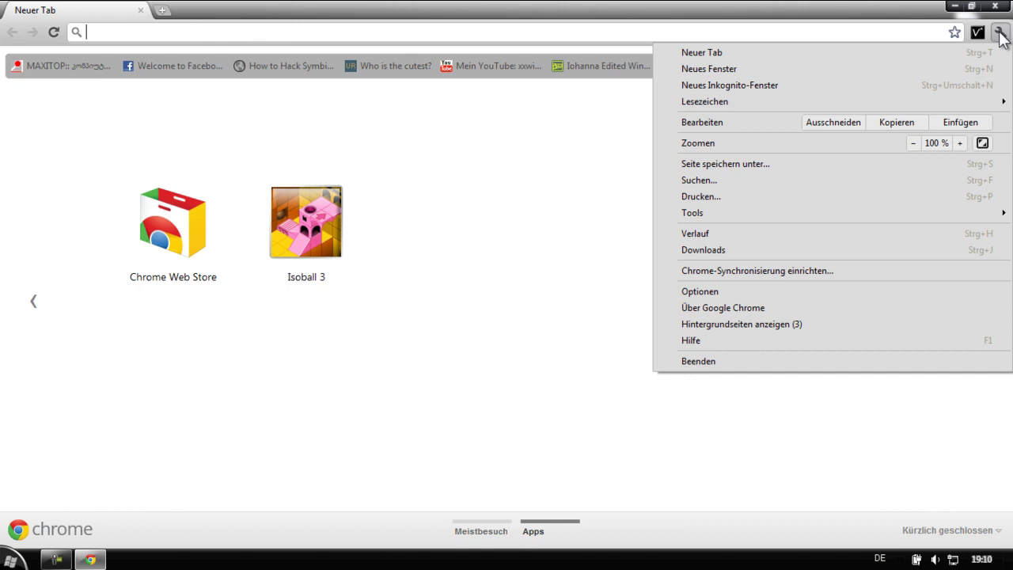
pyautogui.moveTo(680, 219)
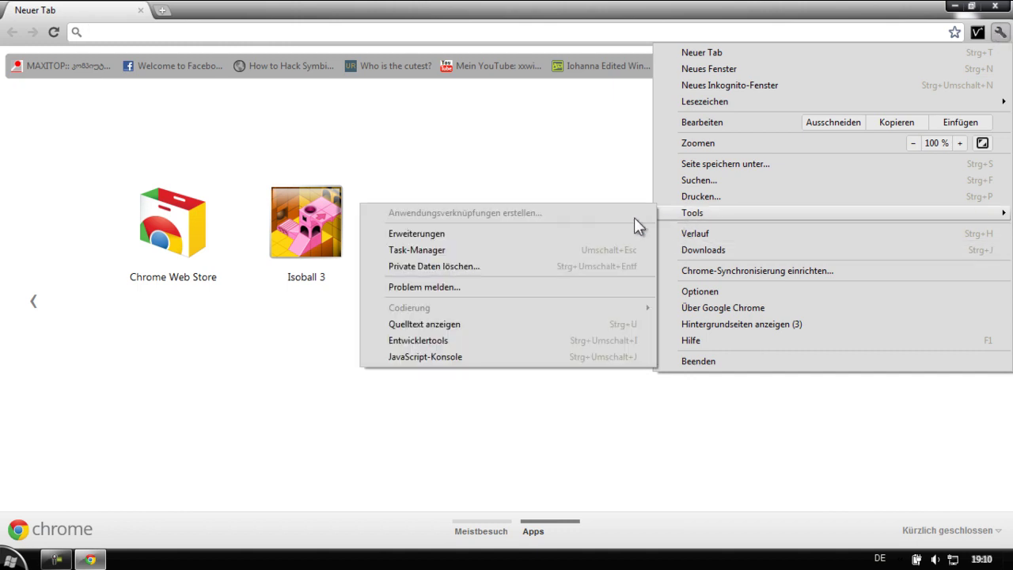
# Step: Open Erweiterungen and cancel the uninstall prompt for Battlefield Play4Free, keeping it installed
pyautogui.click(406, 235)
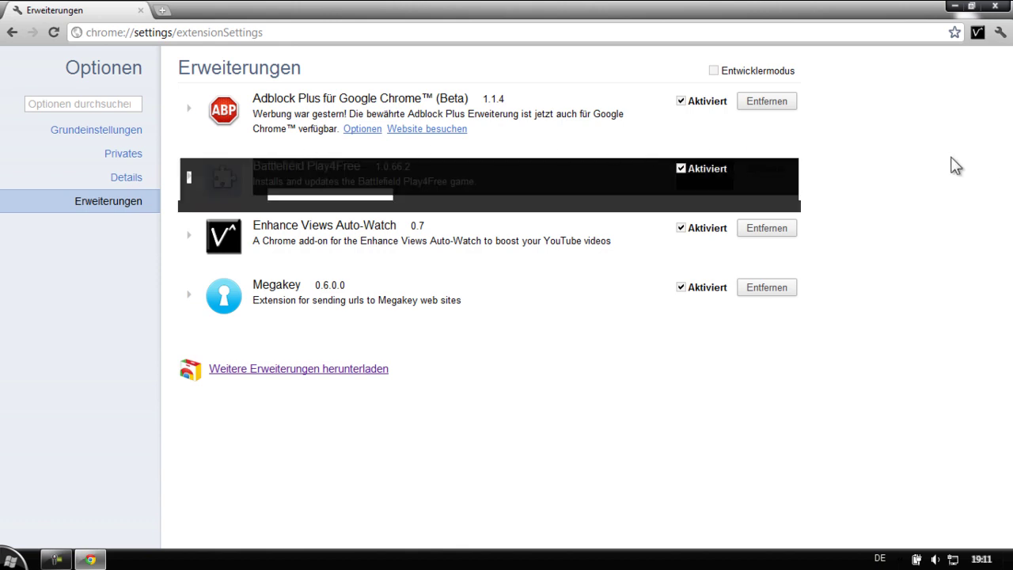
pyautogui.click(764, 171)
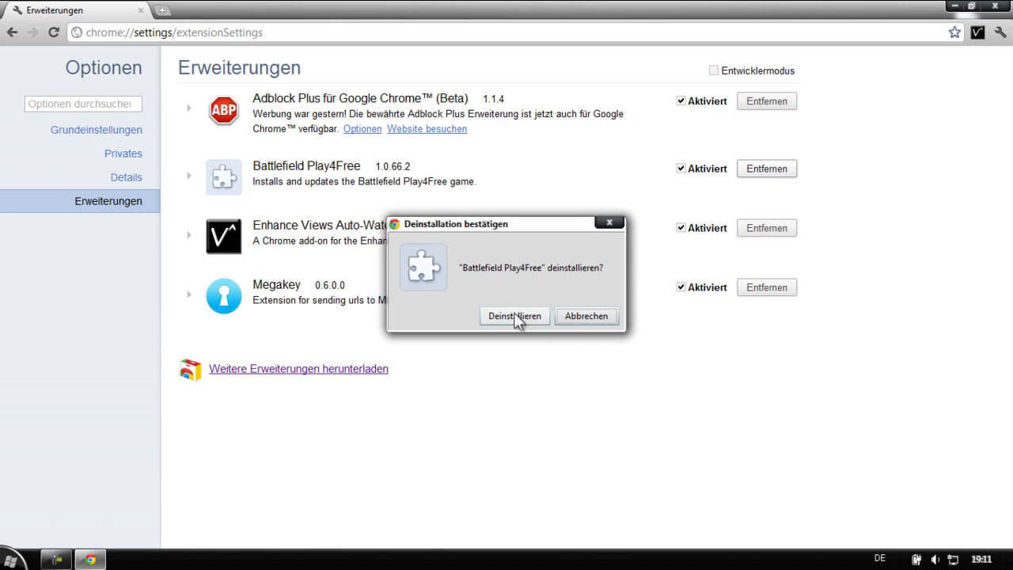
pyautogui.click(586, 315)
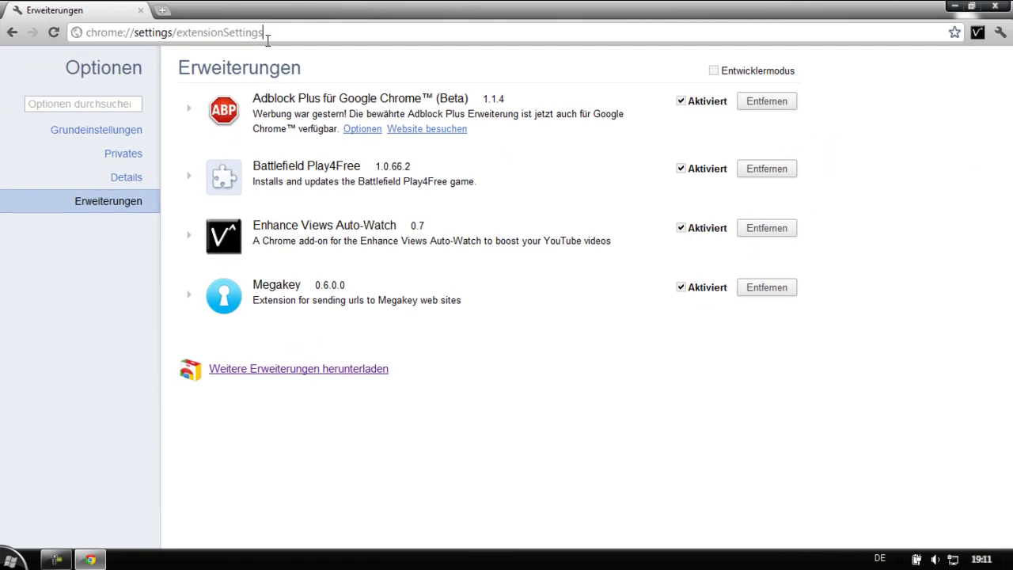
pyautogui.click(268, 40)
# Step: Select the whole Extensions page URL in the address bar
pyautogui.click(314, 33)
pyautogui.moveTo(241, 33); pyautogui.dragTo(175, 33)
pyautogui.click(269, 36)
pyautogui.tripleClick(276, 36)
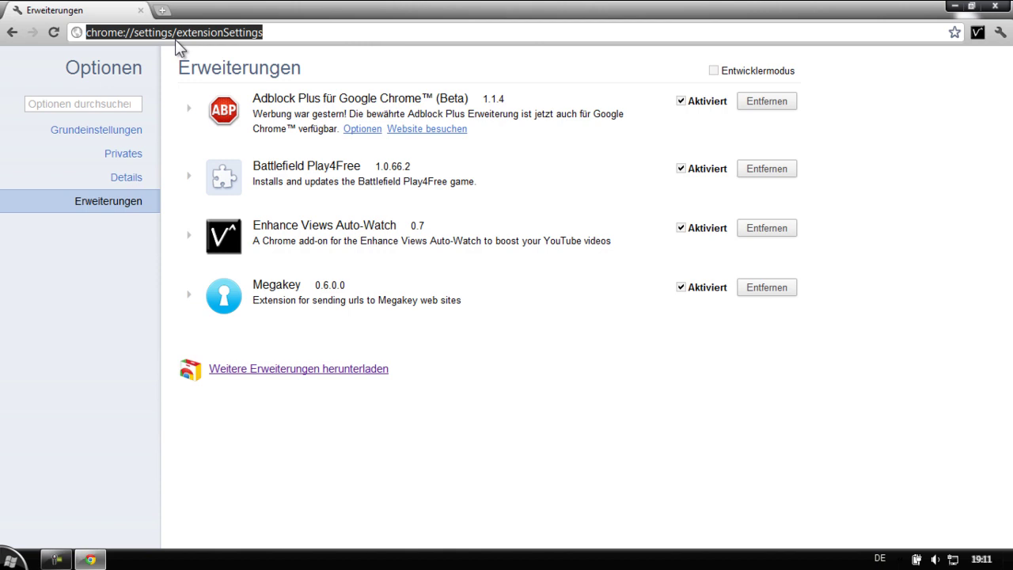
# Step: Minimize Chrome and refresh the desktop with Aktualisieren
pyautogui.click(954, 6)
pyautogui.rightClick(621, 23)
pyautogui.click(679, 60)
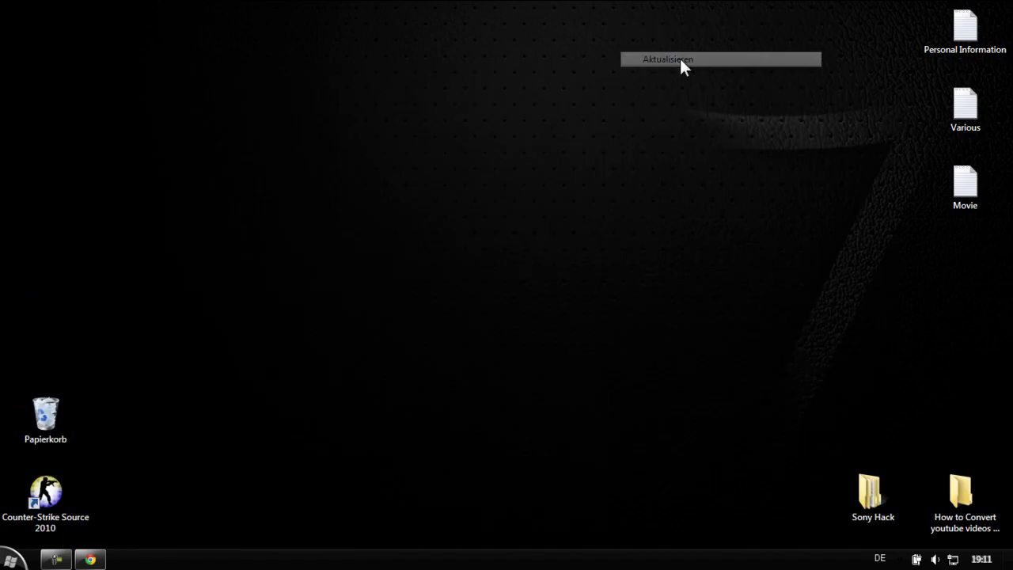